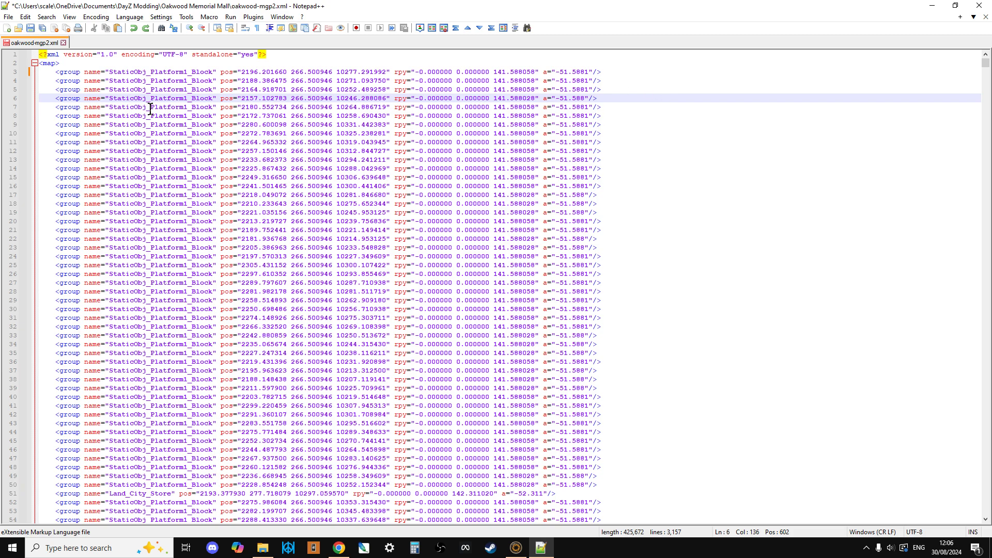
Compare line 3's StaticObj group prefix and closing /> with the Land_City_Store line.
left_click_drag(44, 71, 612, 71)
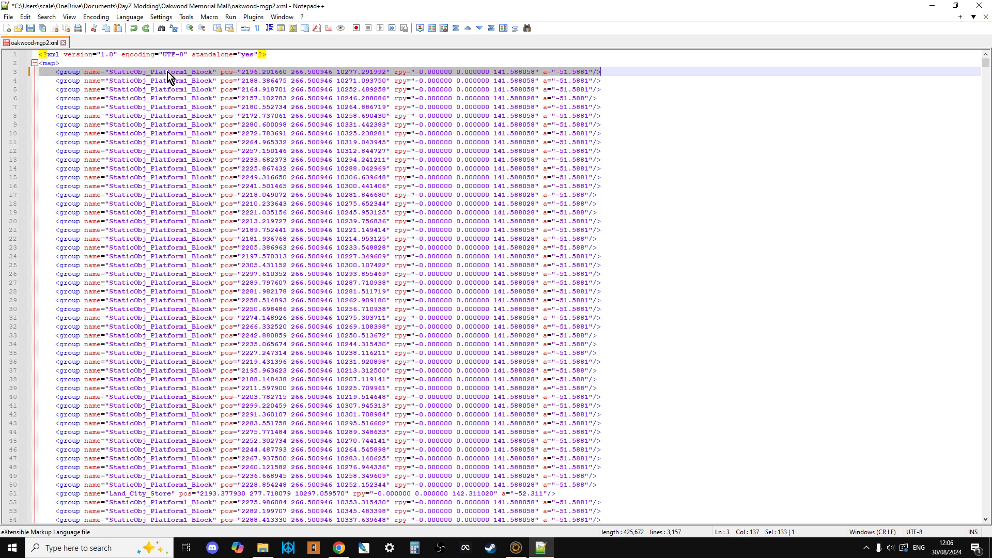
scroll(221, 250, "down", 2)
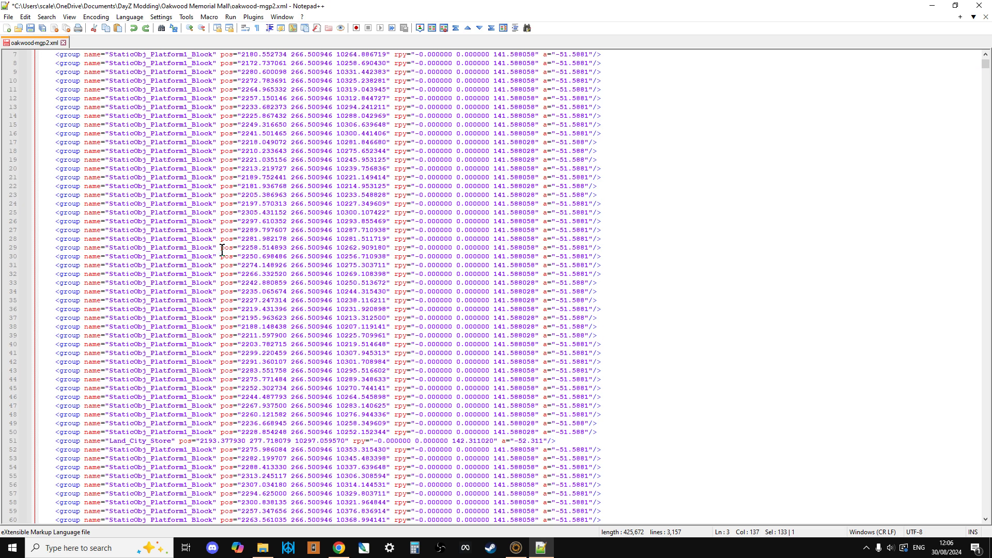
scroll(222, 250, "down", 2)
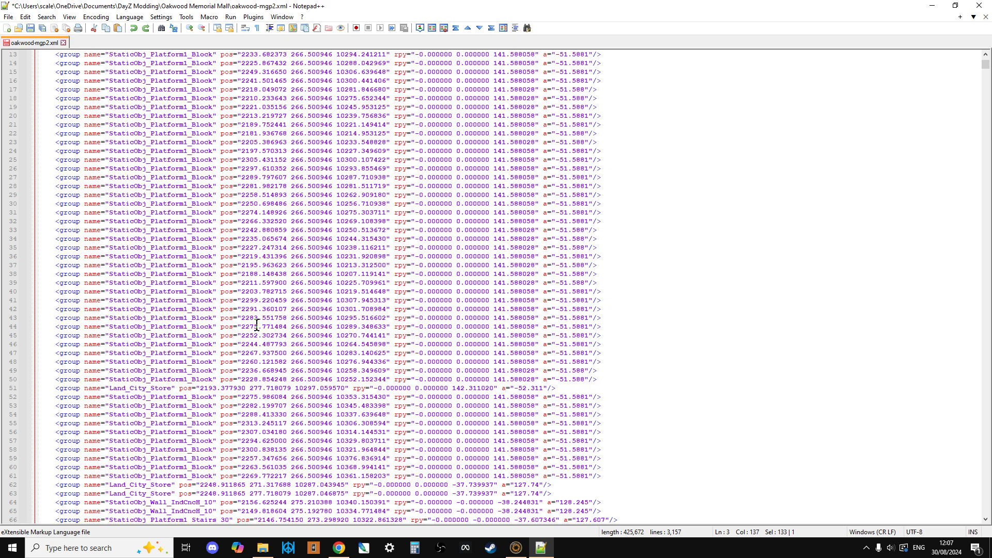
scroll(287, 339, "down", 1)
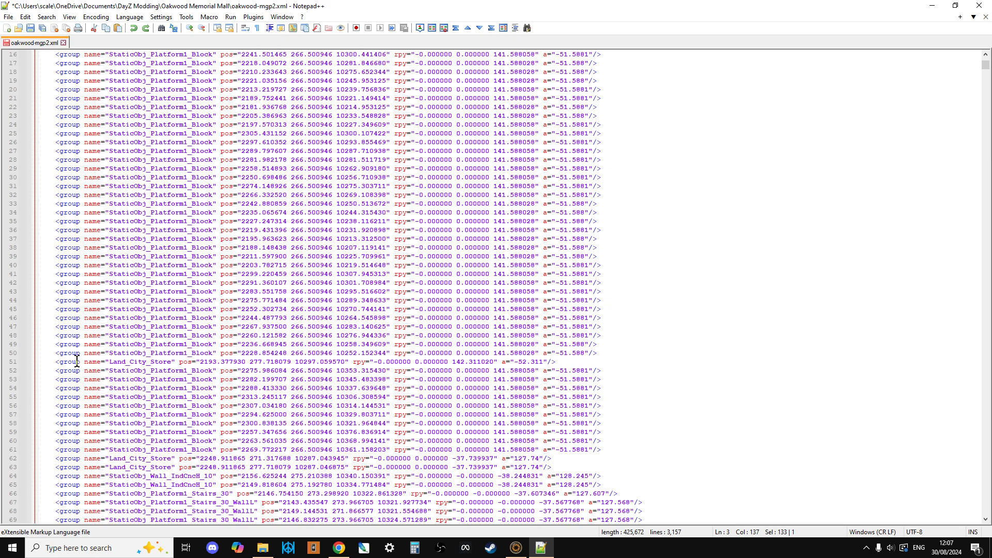
left_click_drag(55, 361, 613, 364)
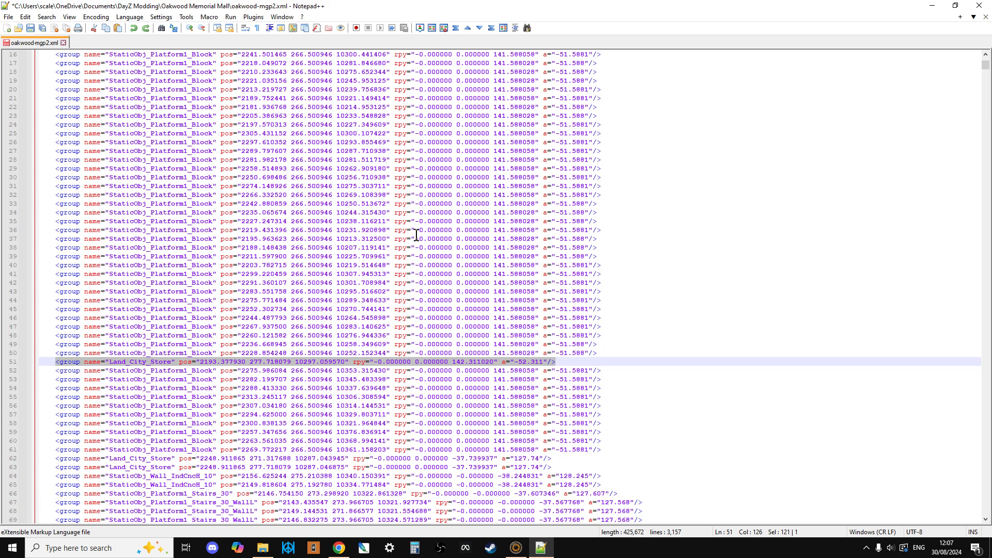
scroll(416, 235, "up", 5)
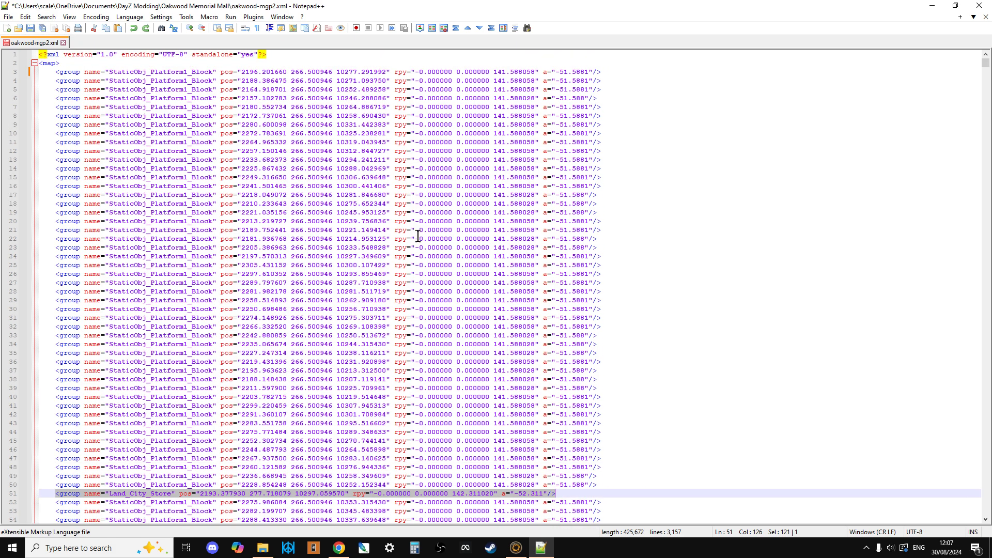
scroll(417, 235, "down", 1)
scroll(434, 225, "up", 1)
left_click(363, 56)
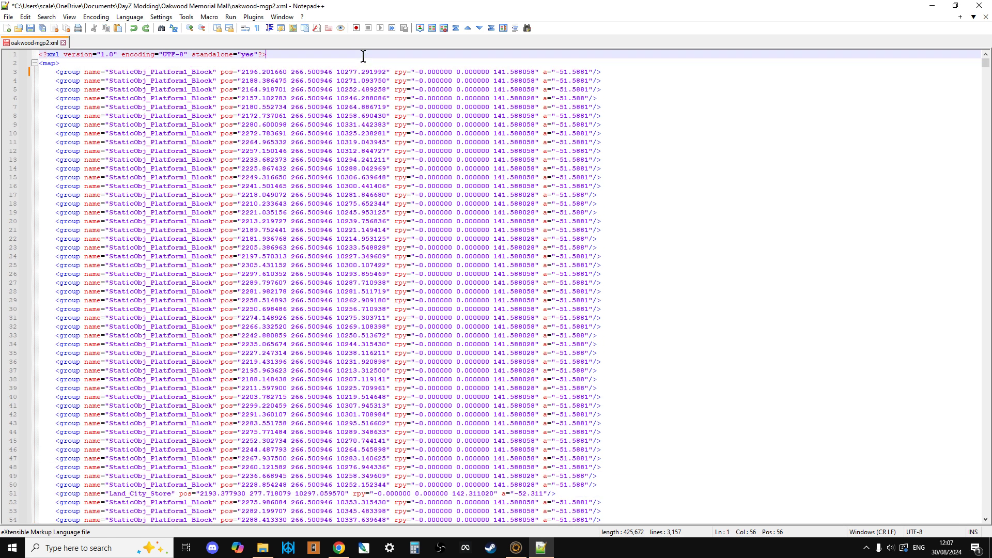
left_click(618, 72)
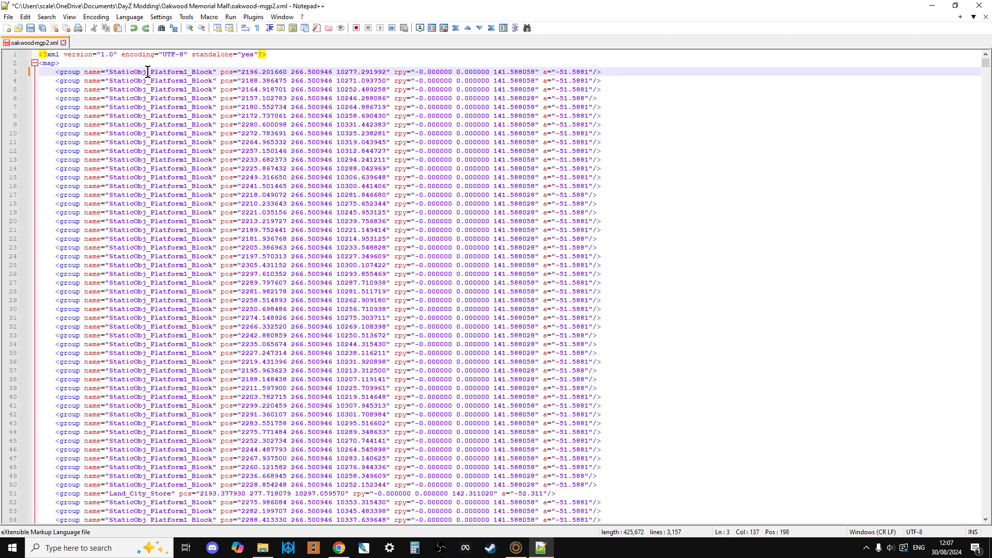
left_click_drag(147, 72, 43, 74)
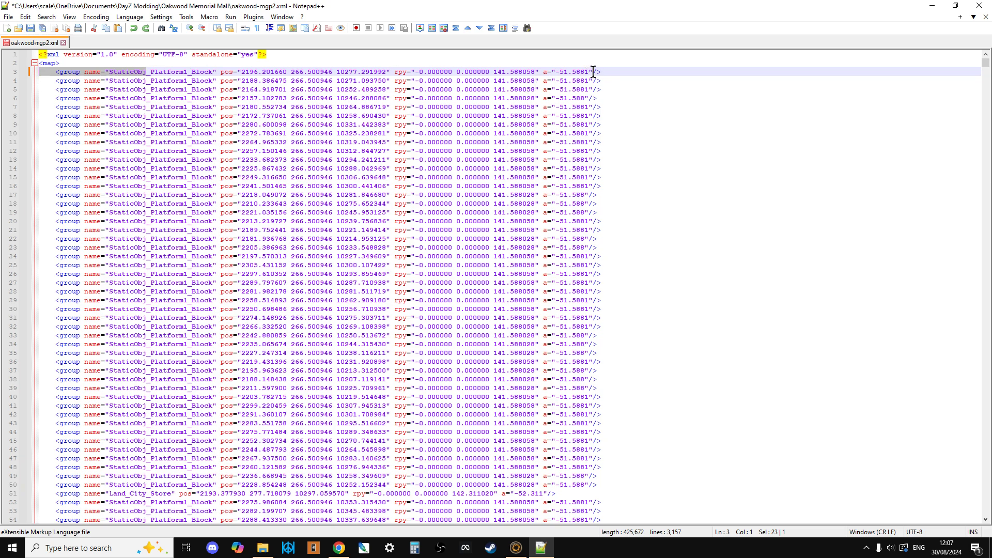
left_click_drag(594, 72, 628, 71)
left_click(628, 72)
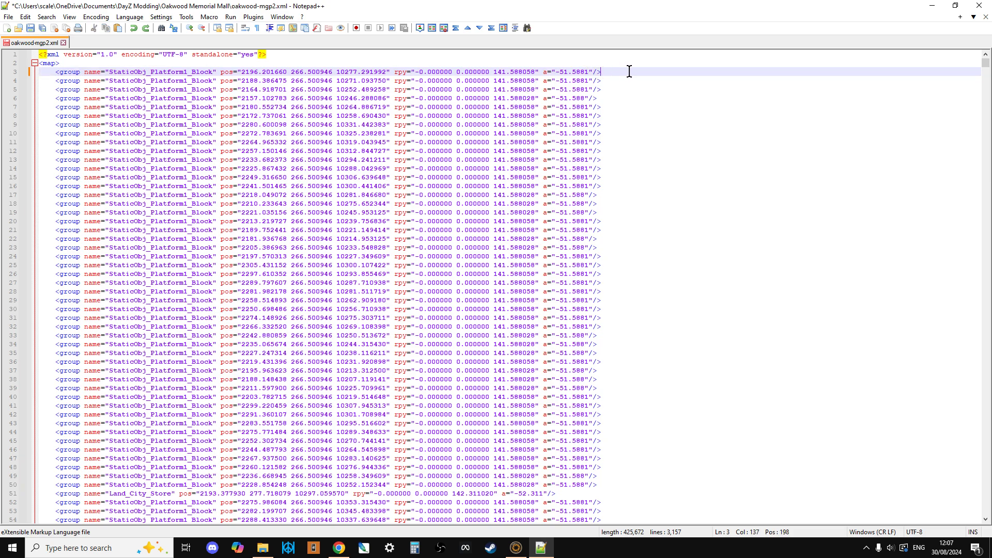
left_click(567, 57)
Open Replace in regular-expression mode and copy the '<group name="StaticObj' prefix.
key("ctrl+f")
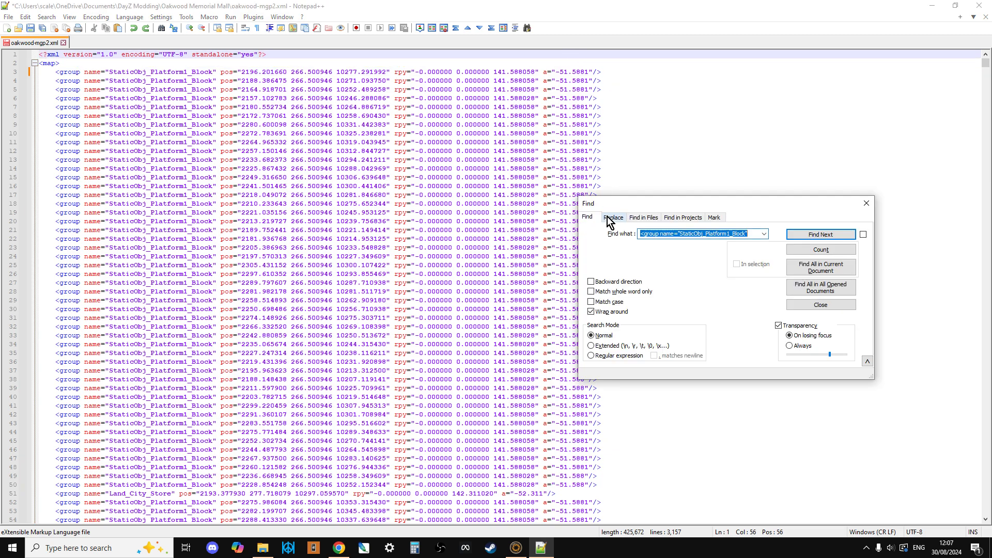
left_click(611, 217)
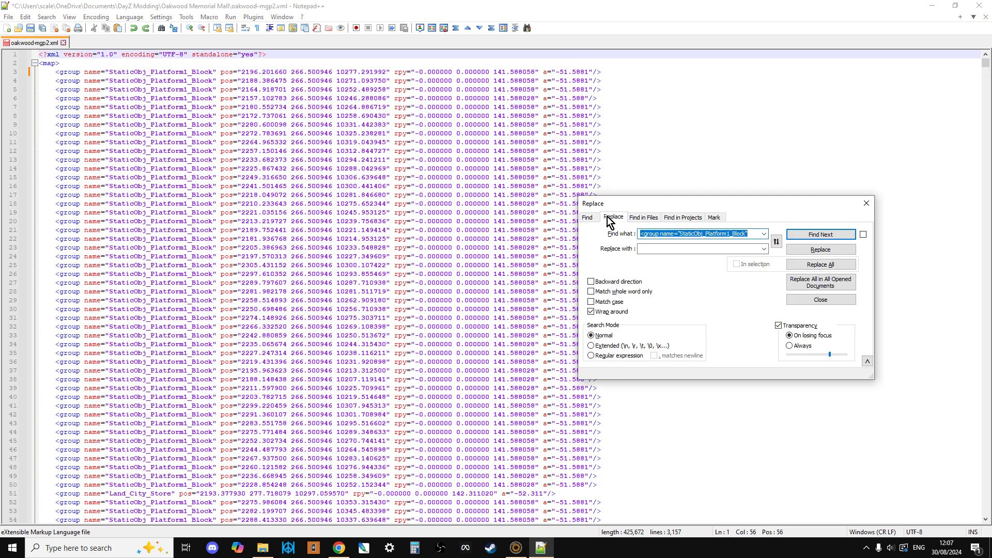
left_click(591, 355)
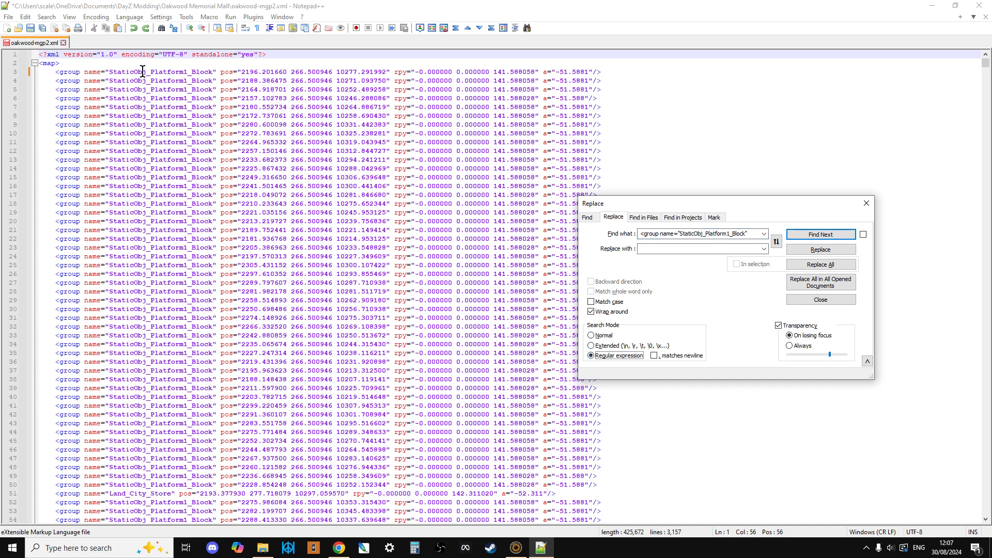
left_click_drag(146, 71, 52, 72)
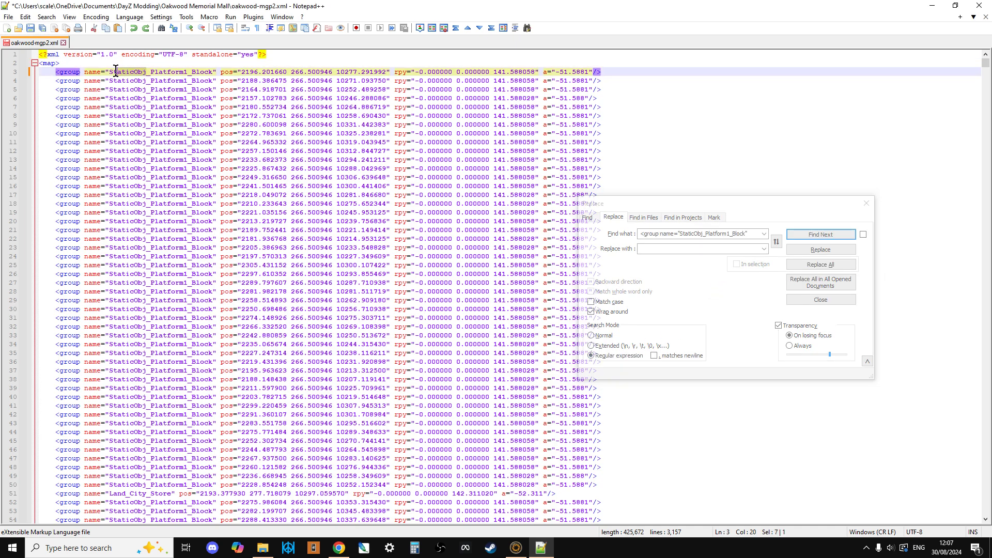
right_click(71, 80)
left_click(98, 97)
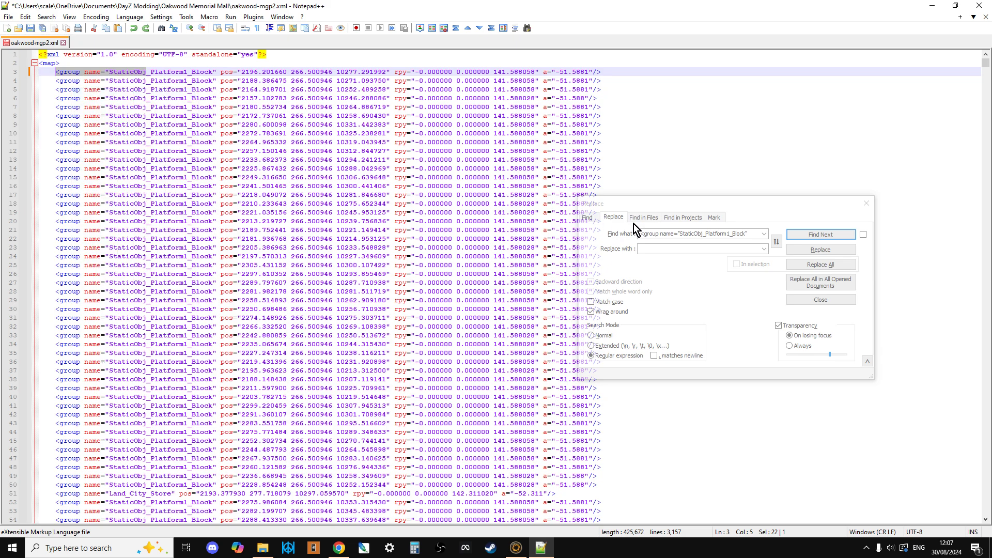
Replace all matches of '<group name="StaticObj.*/>' with nothing, removing 3007 lines.
left_click(628, 232)
key("ctrl+v")
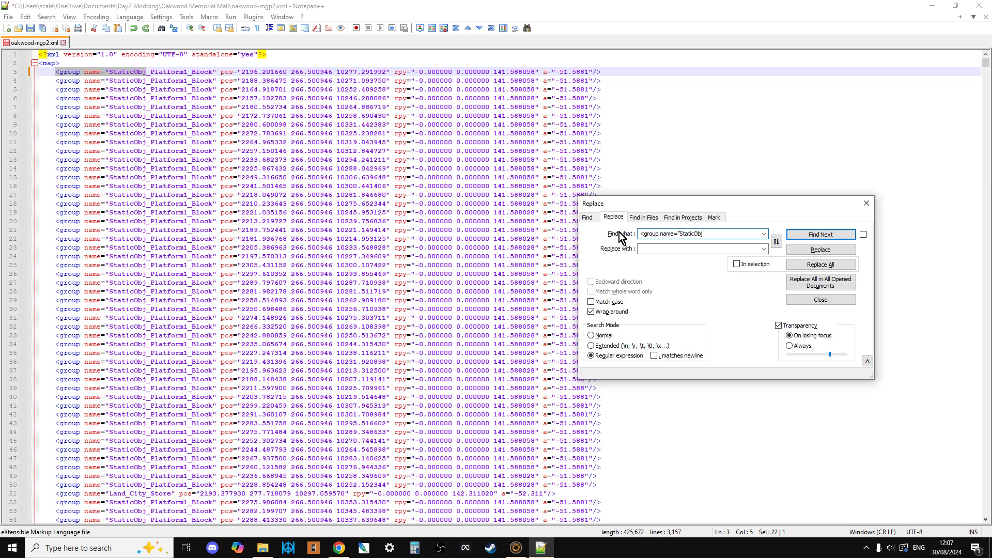
type(".*")
double_click(598, 72)
right_click(598, 74)
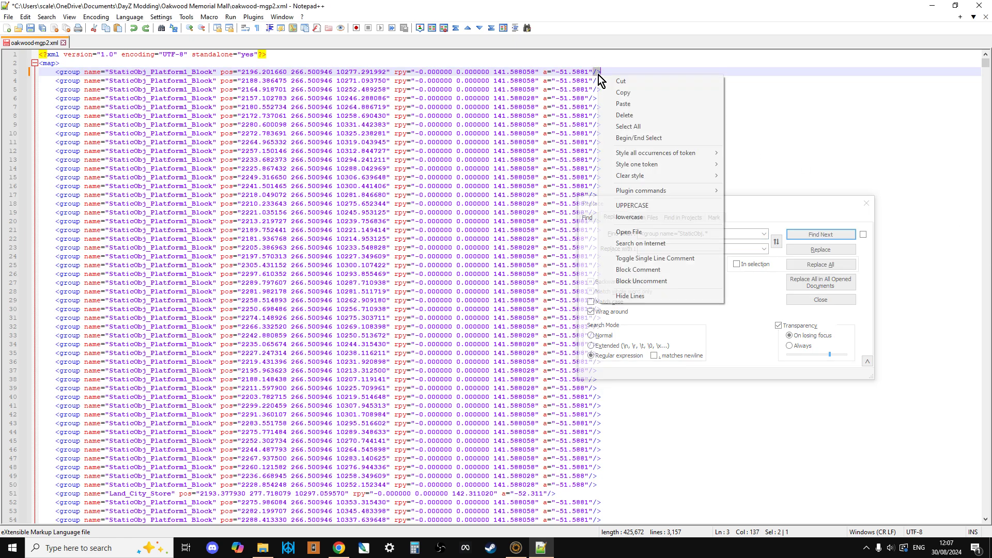
left_click(631, 92)
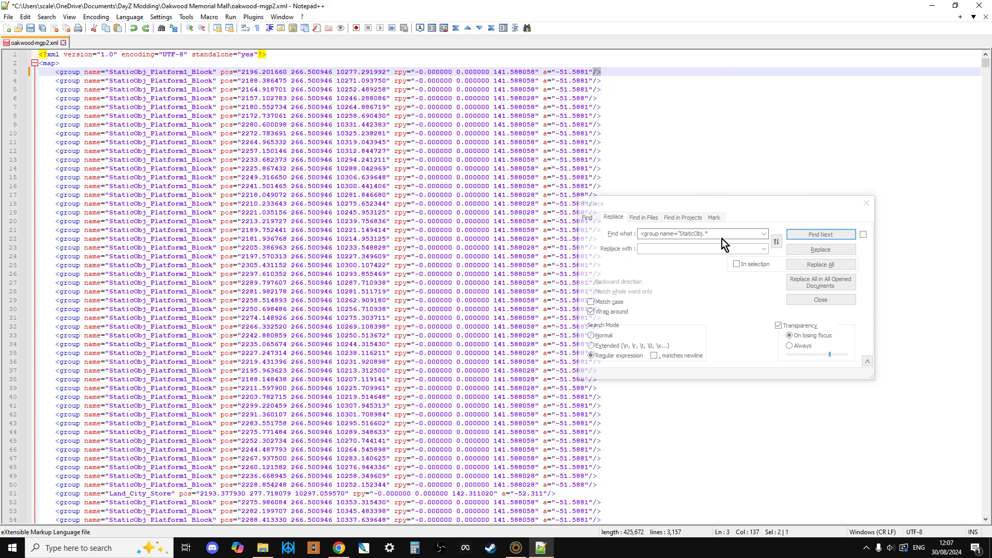
left_click(721, 236)
key("ctrl+v")
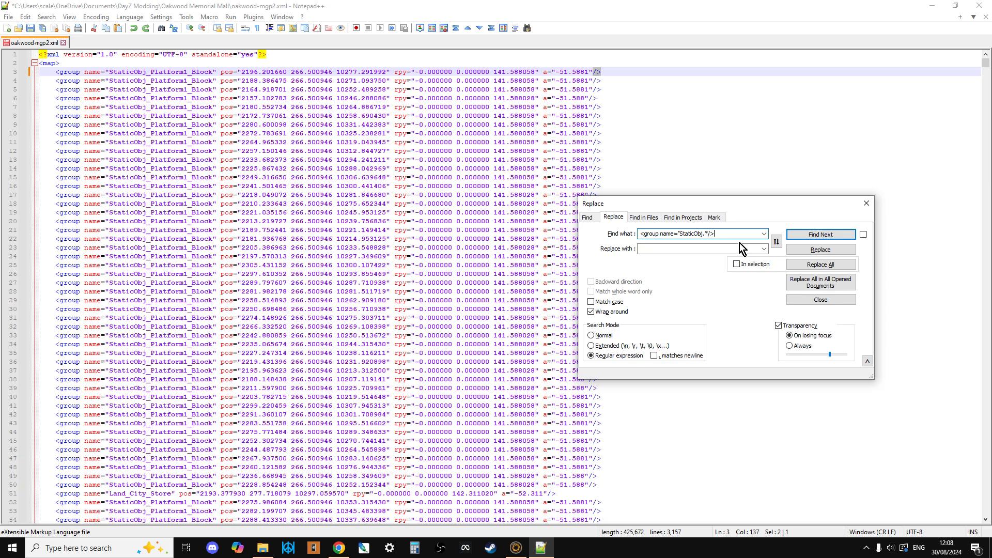
left_click(703, 249)
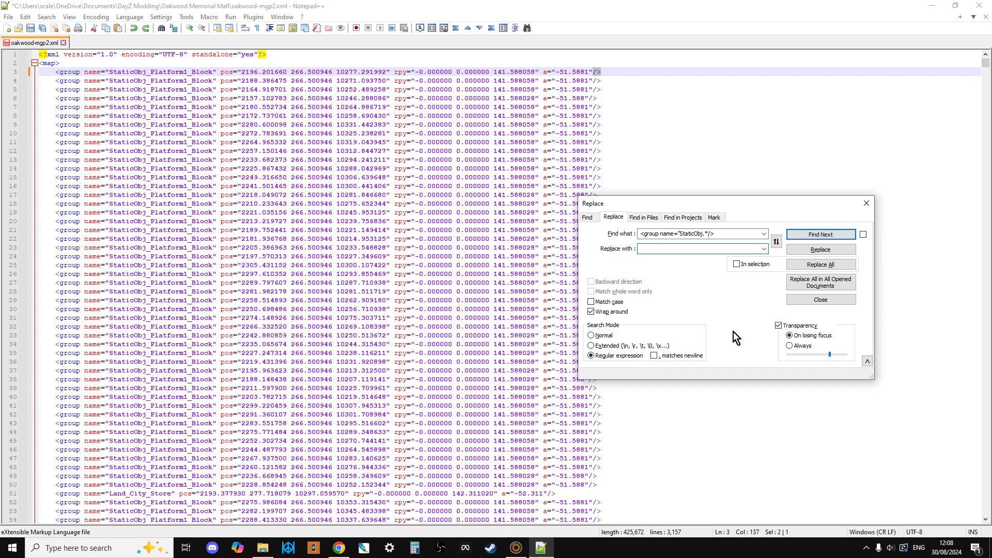
left_click(820, 264)
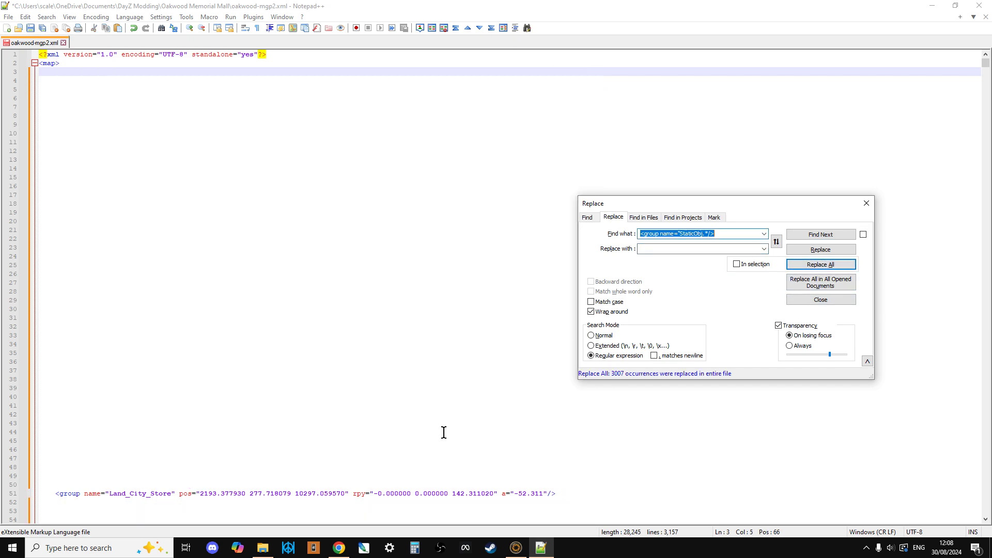
scroll(442, 443, "down", 3)
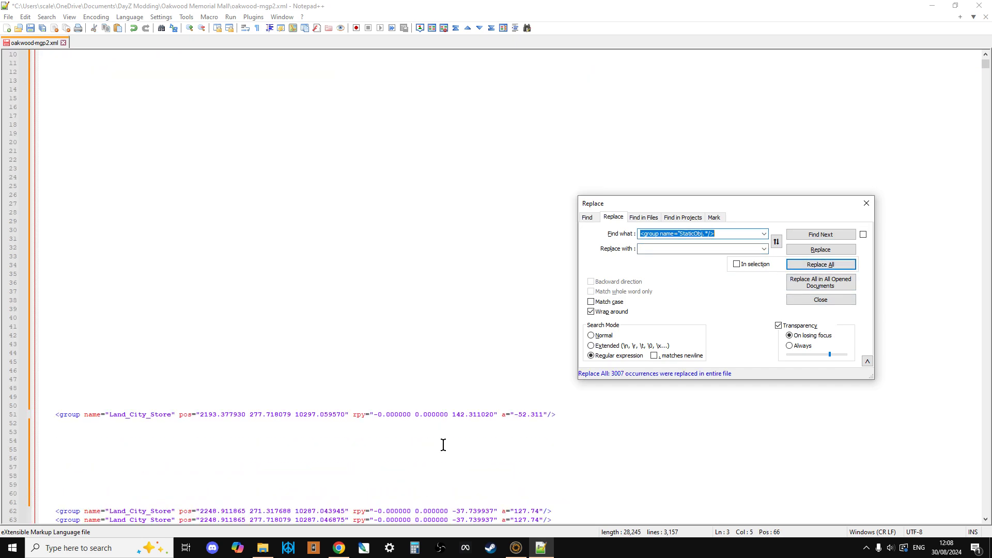
scroll(442, 445, "down", 4)
scroll(442, 445, "down", 4)
scroll(442, 447, "up", 7)
scroll(442, 447, "up", 2)
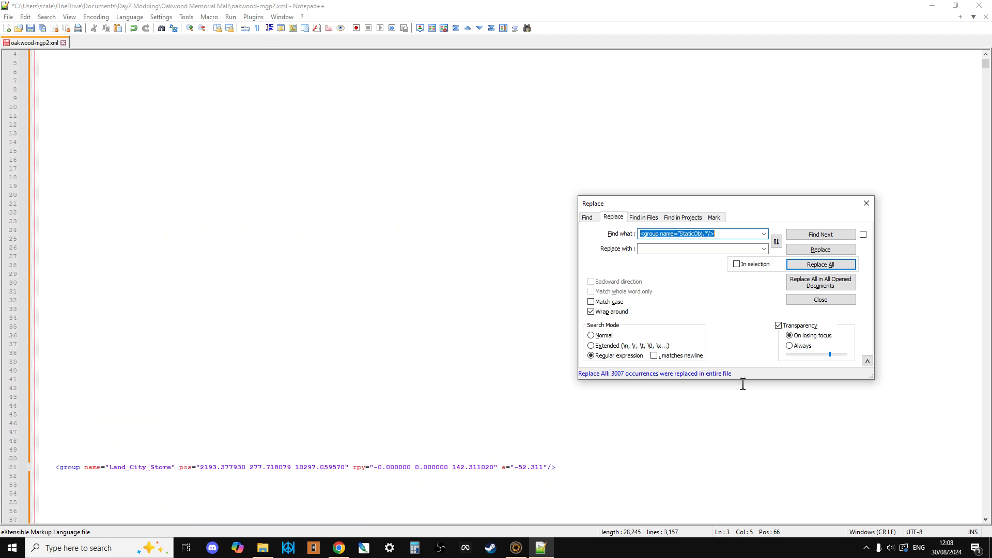
Close Replace and run Edit's Remove Empty Lines, leaving 149 lines.
left_click(866, 204)
scroll(150, 249, "up", 2)
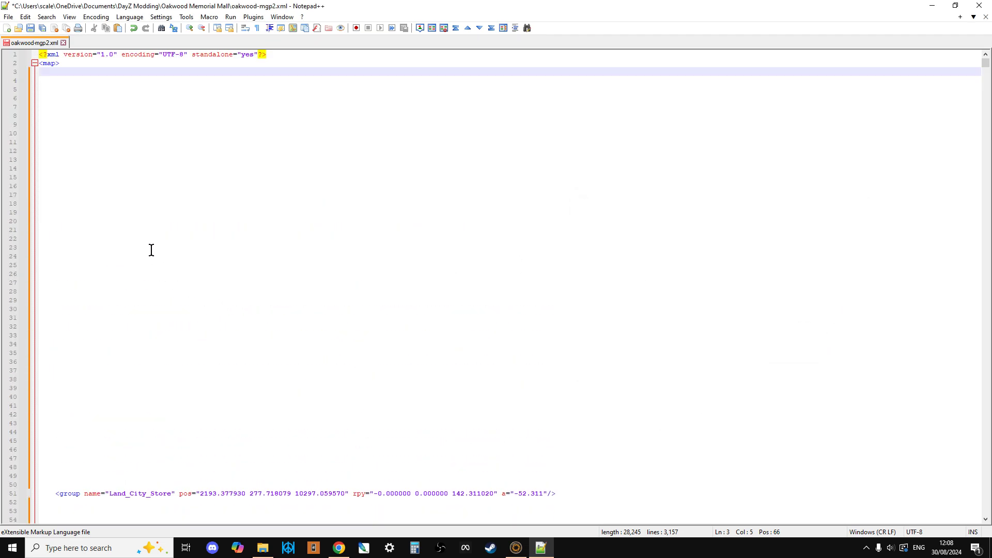
left_click(27, 18)
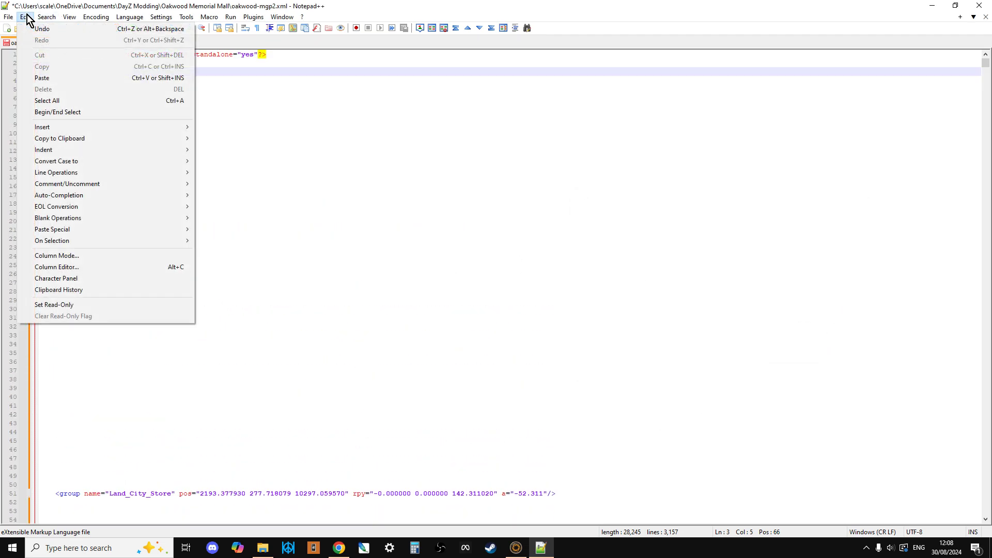
mouse_move(56, 173)
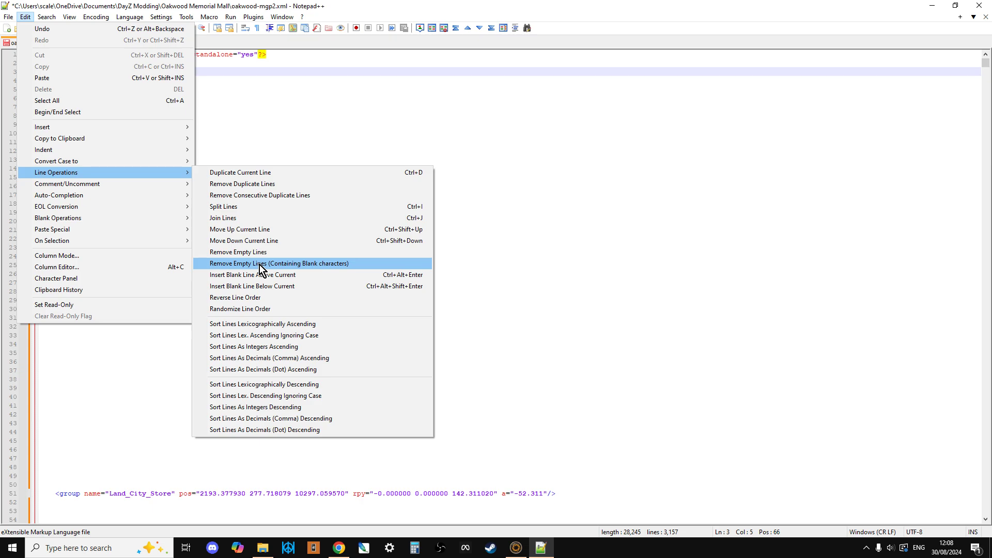
left_click(260, 265)
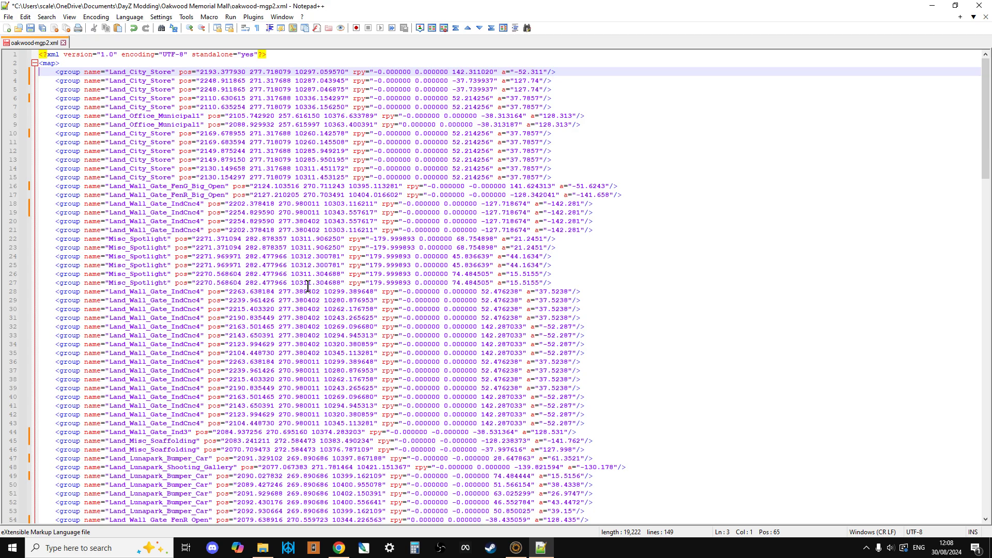
scroll(334, 329, "down", 1)
scroll(335, 329, "down", 4)
scroll(337, 342, "down", 4)
scroll(342, 356, "down", 4)
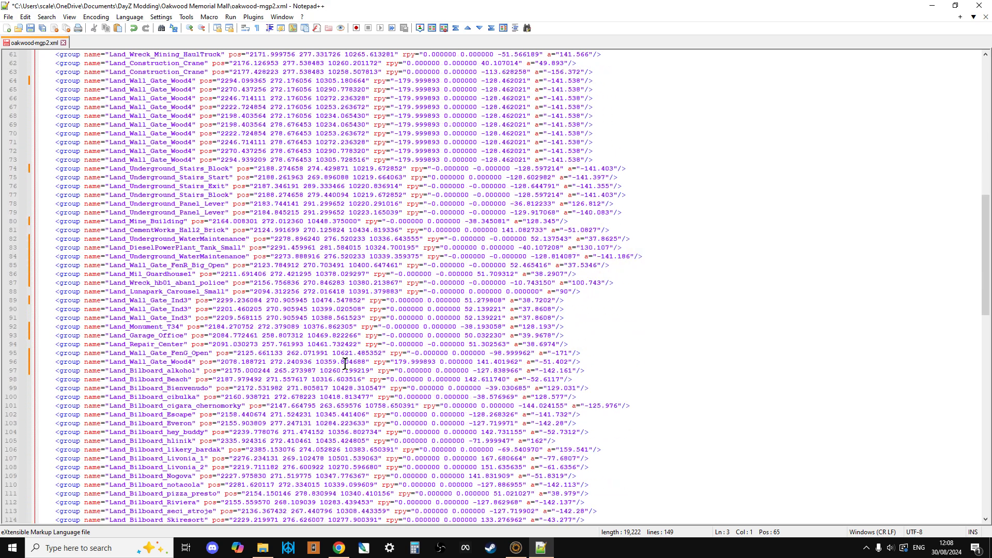
scroll(345, 370, "down", 5)
scroll(345, 370, "up", 7)
scroll(343, 372, "up", 7)
scroll(343, 372, "up", 4)
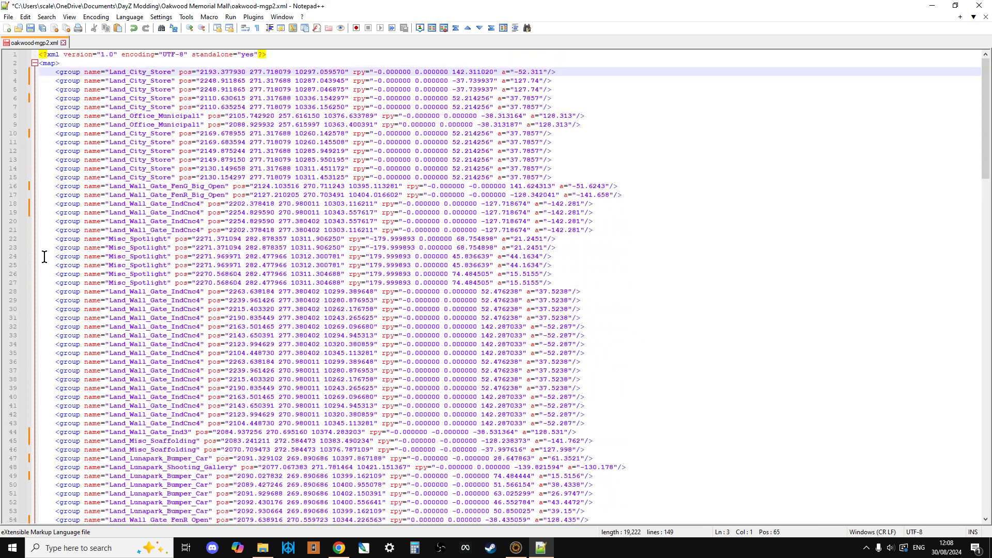
left_click_drag(42, 239, 279, 281)
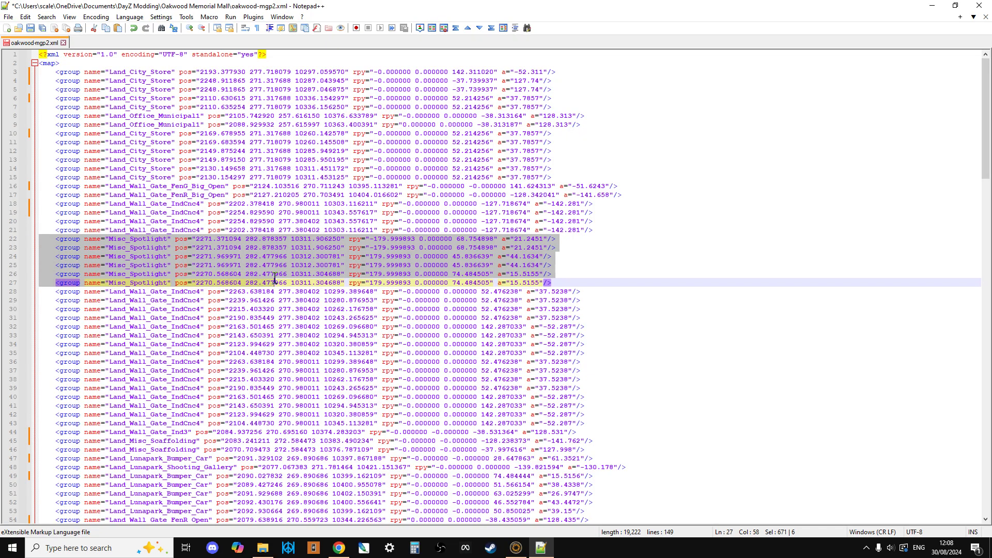
scroll(465, 310, "down", 3)
scroll(697, 271, "down", 1)
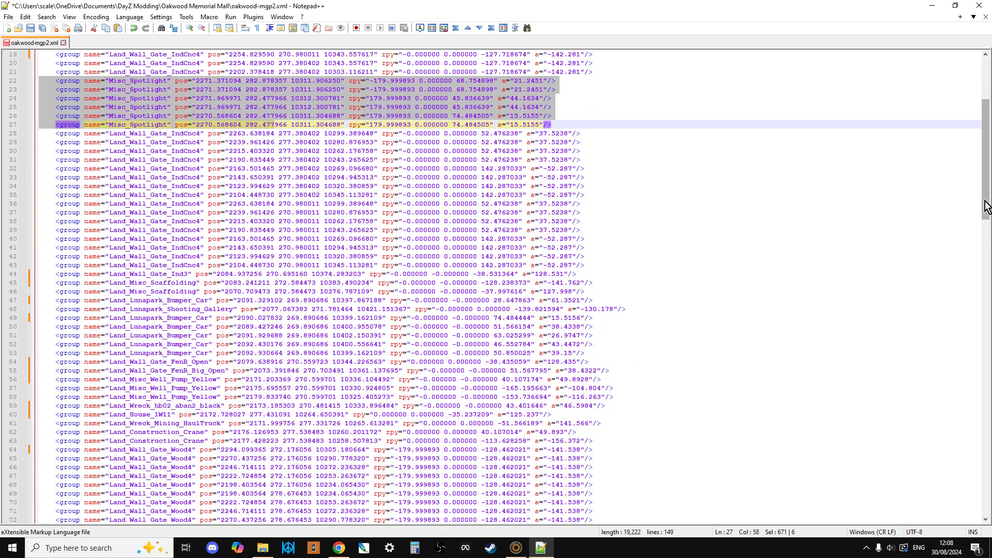
mouse_move(988, 228)
left_mouse_down()
mouse_move(987, 259)
mouse_move(989, 155)
left_mouse_up()
left_click(651, 122)
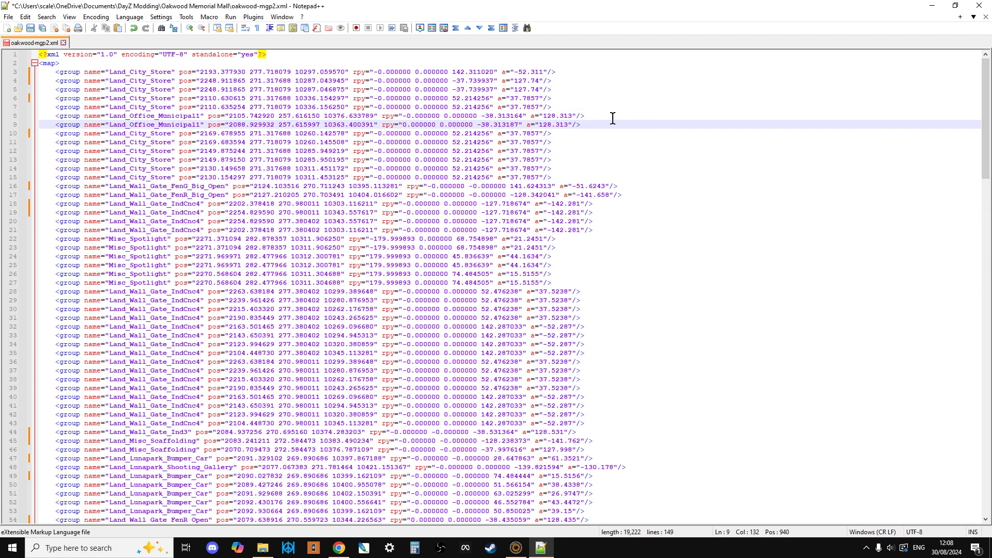
Browse the File and Search menus, then reopen Replace in regex mode.
left_click(10, 18)
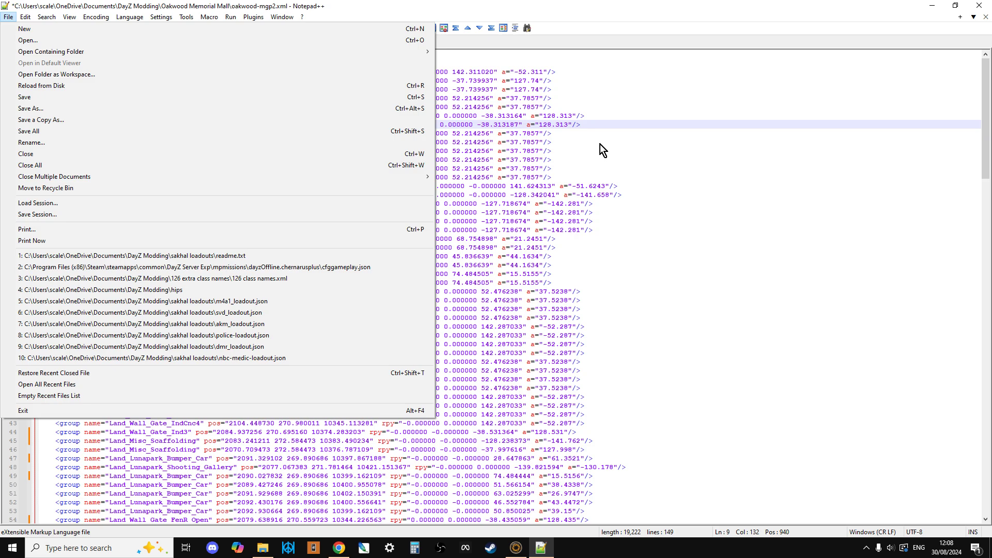
left_click(655, 159)
left_click(11, 18)
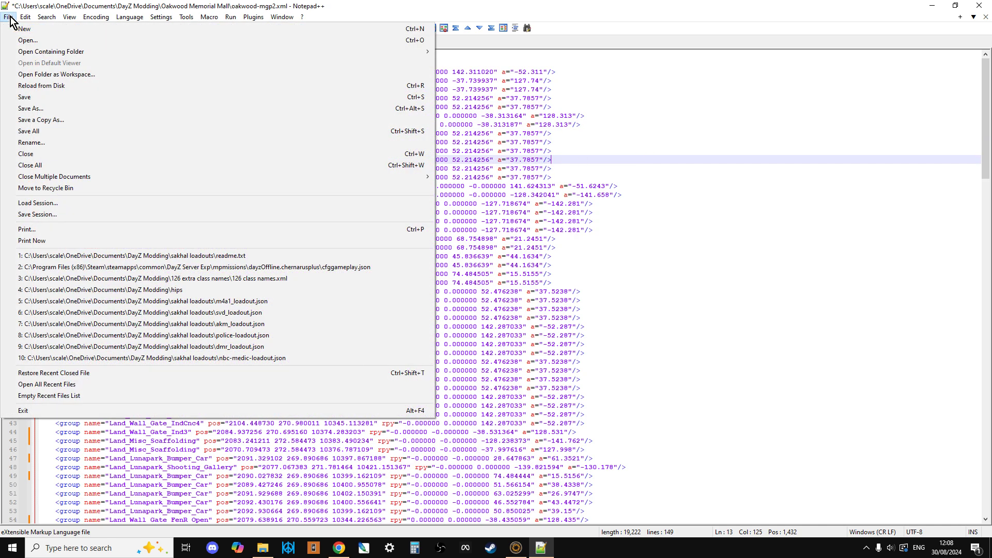
left_click(590, 70)
key("ctrl+f")
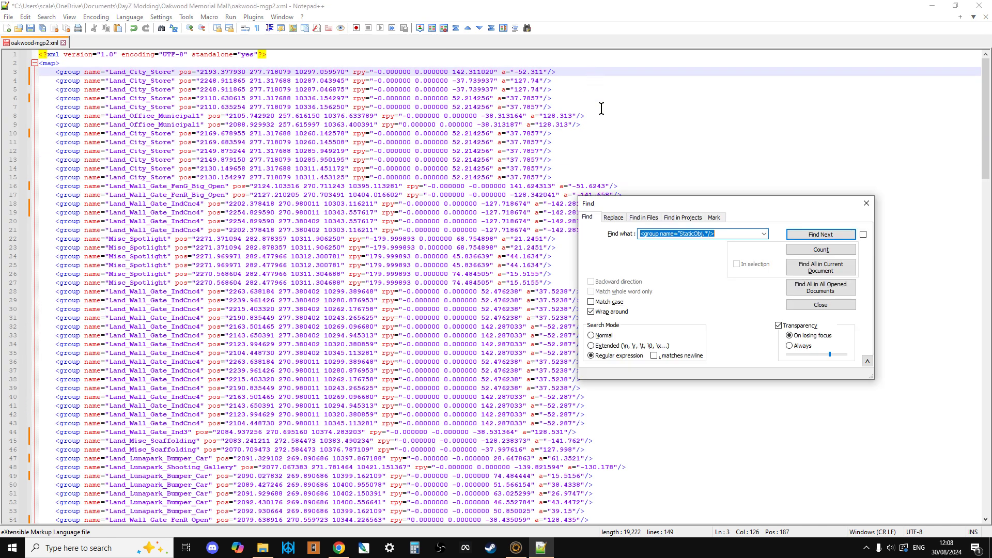
left_click(613, 218)
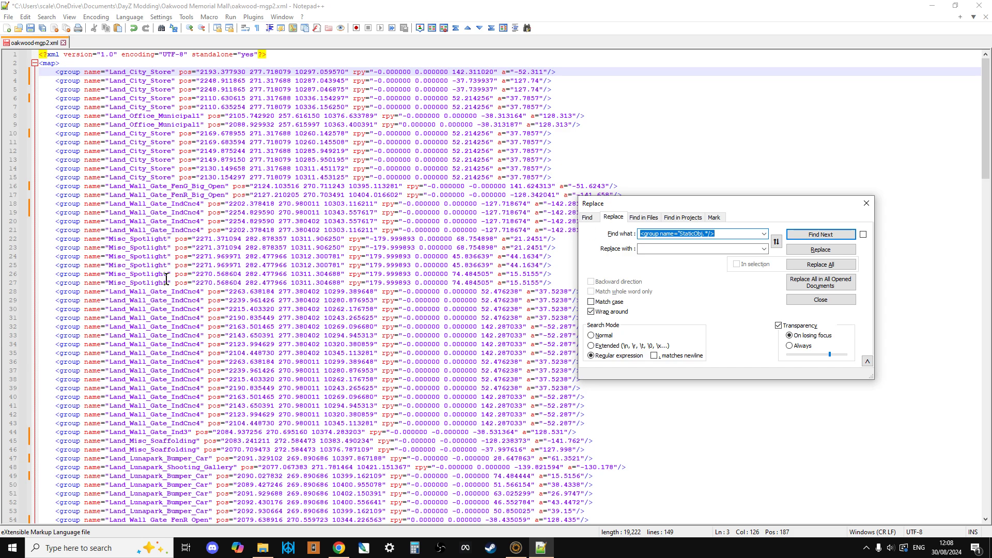
Replace the StaticObj search pattern with '<group name="Misc_Spotlight' copied from line 22.
left_click_drag(170, 238, 50, 238)
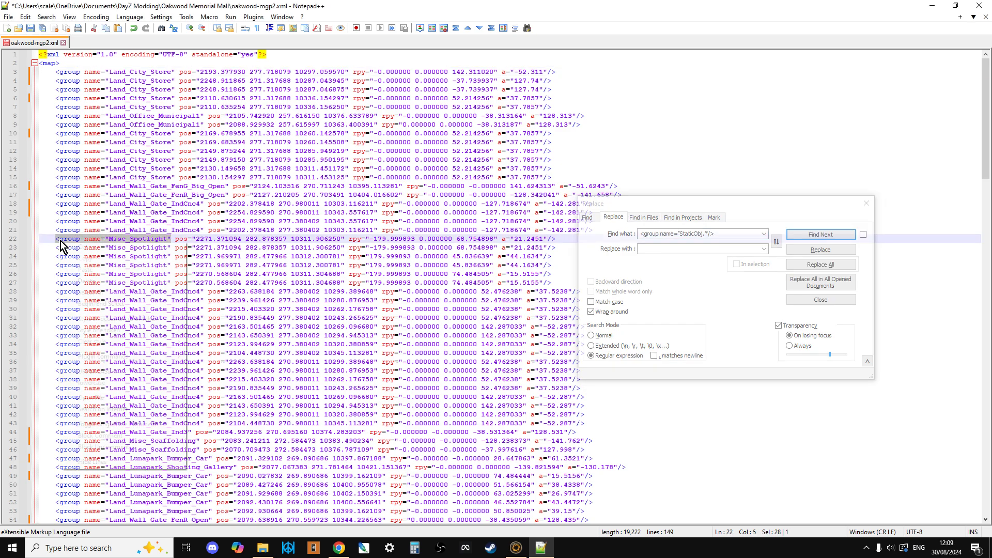
right_click(63, 245)
left_click(93, 258)
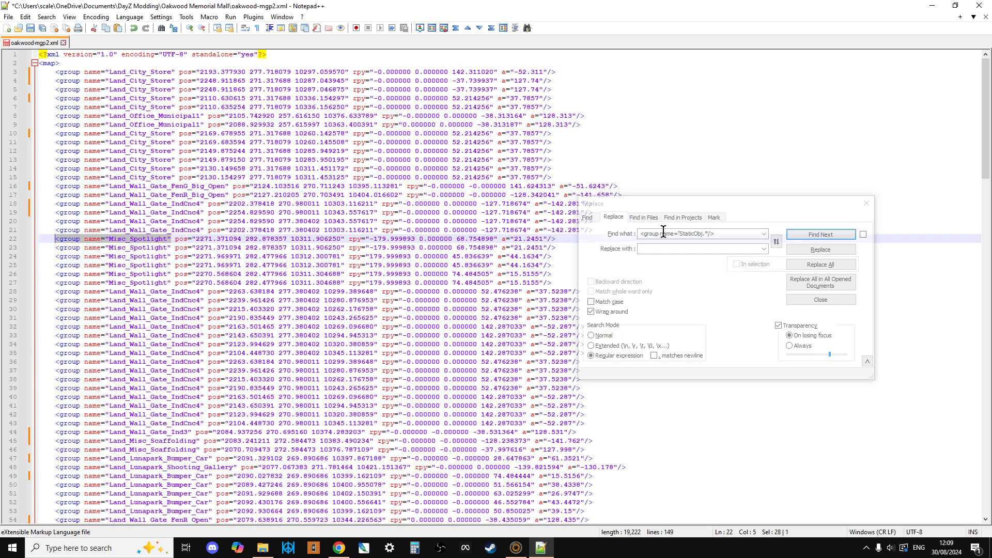
left_click(682, 233)
left_click_drag(731, 235, 611, 240)
key("ctrl+v")
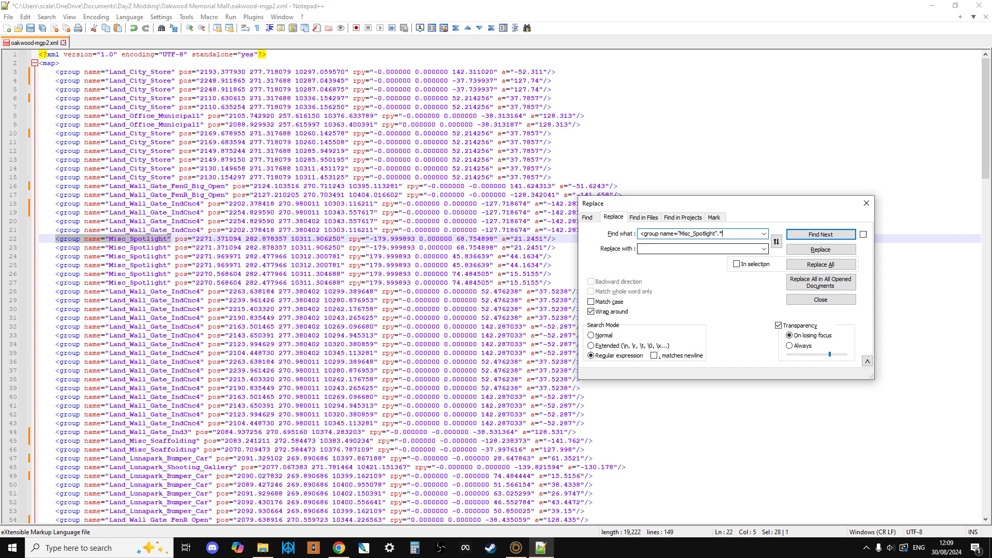
Move the Replace window and finish the pattern with .*/>, leaving the replacement empty.
left_click_drag(701, 204, 717, 267)
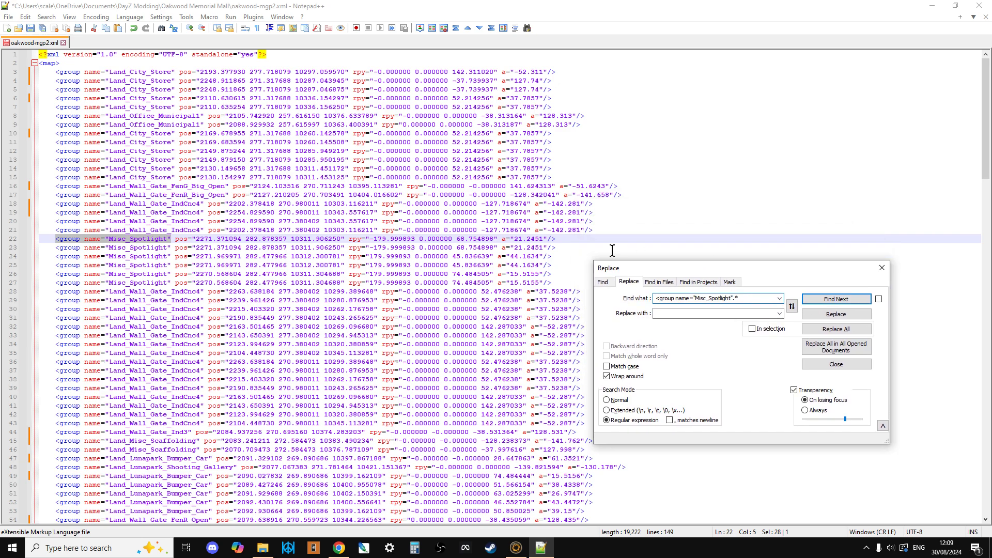
left_click(552, 237)
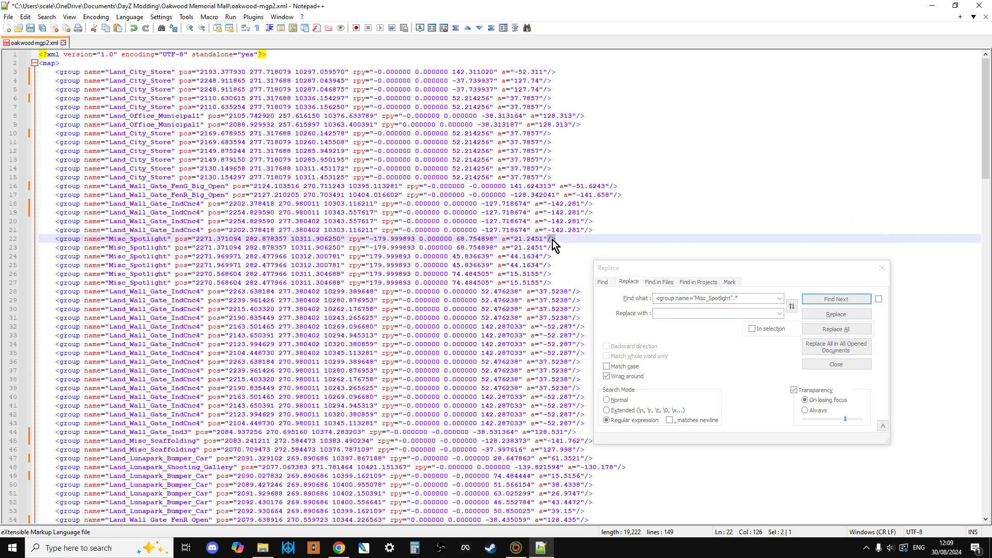
right_click(552, 239)
left_click(591, 260)
left_click(749, 298)
type("/>")
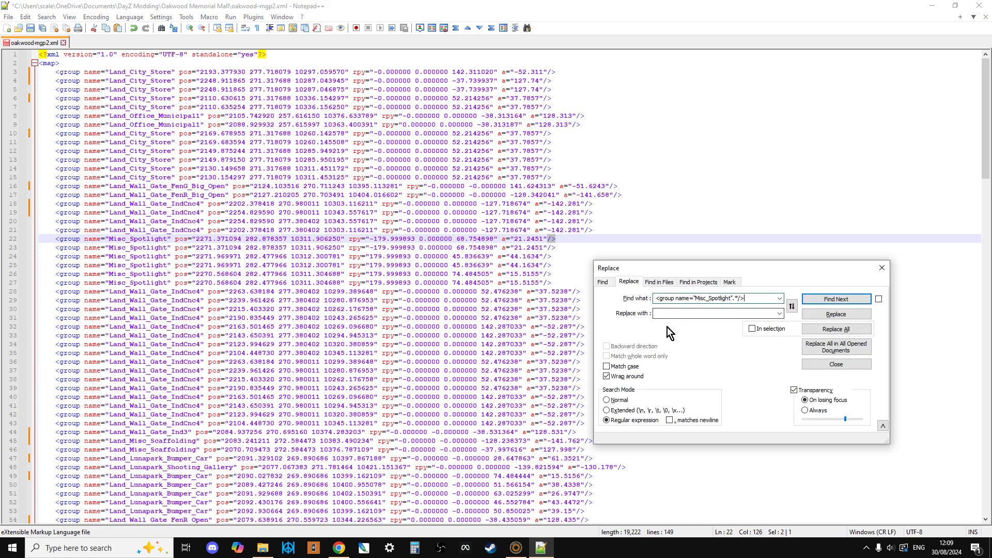
left_click(670, 314)
Delete all six Misc_Spotlight lines with Replace All, then close Replace and open Edit.
left_click(835, 334)
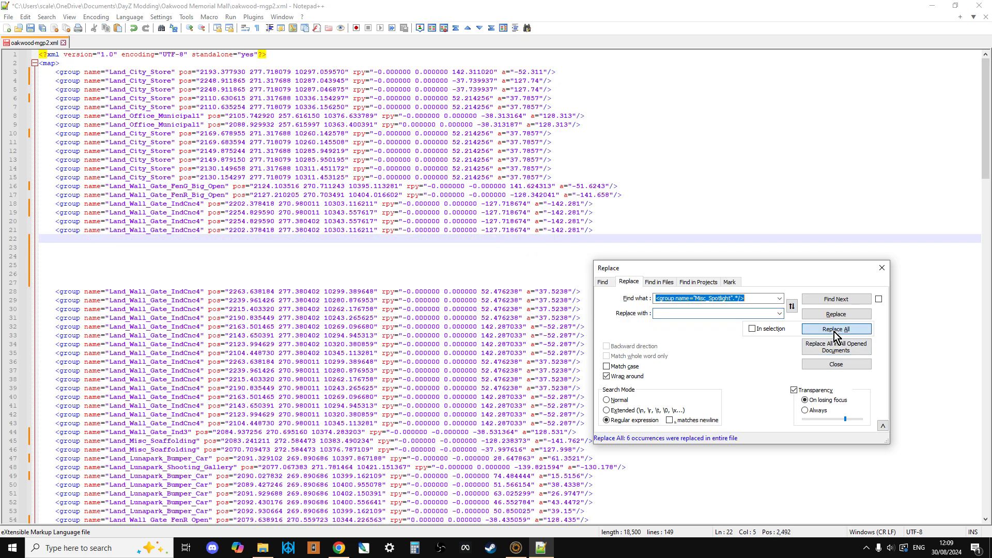
left_click(881, 267)
left_click(25, 17)
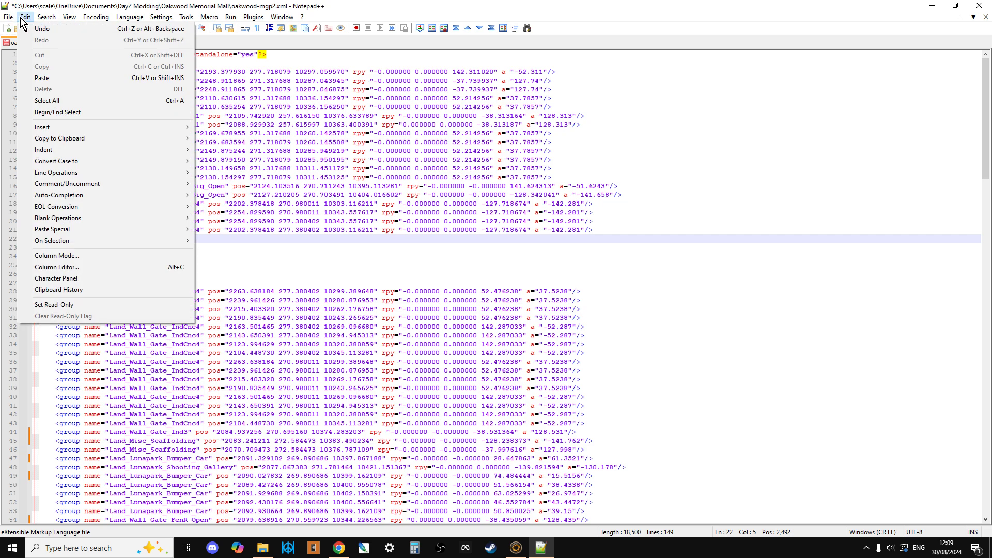
mouse_move(56, 173)
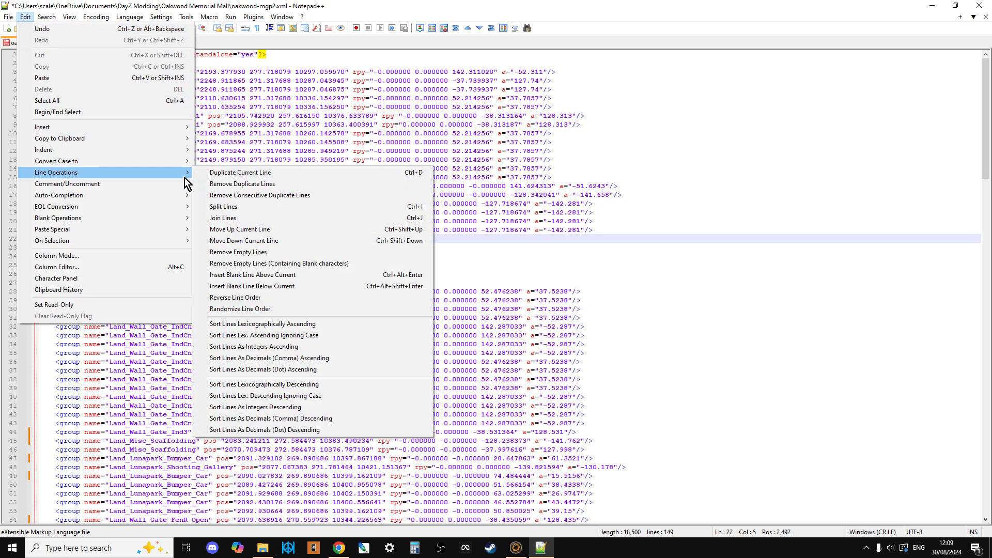
left_click(269, 263)
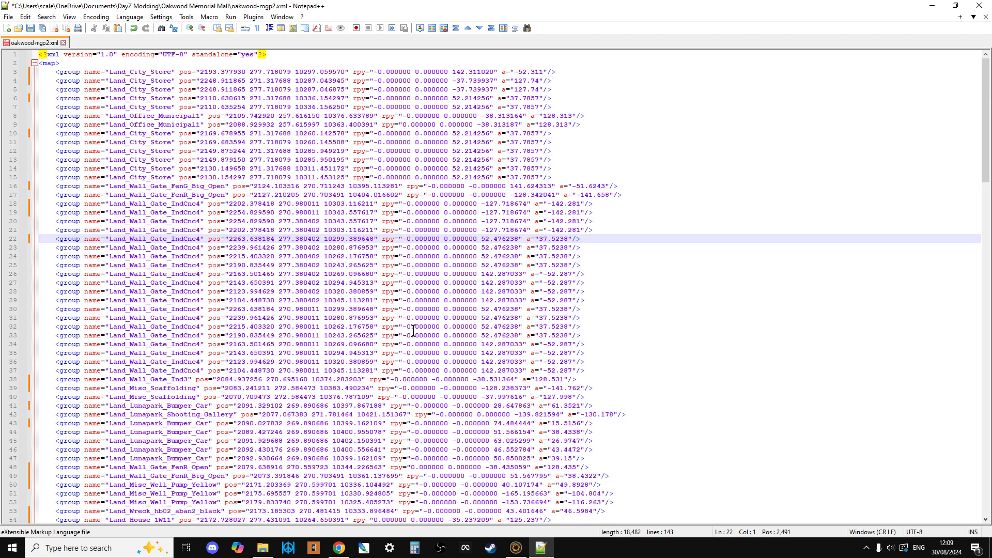
scroll(416, 338, "down", 5)
scroll(417, 337, "up", 5)
left_click(620, 122)
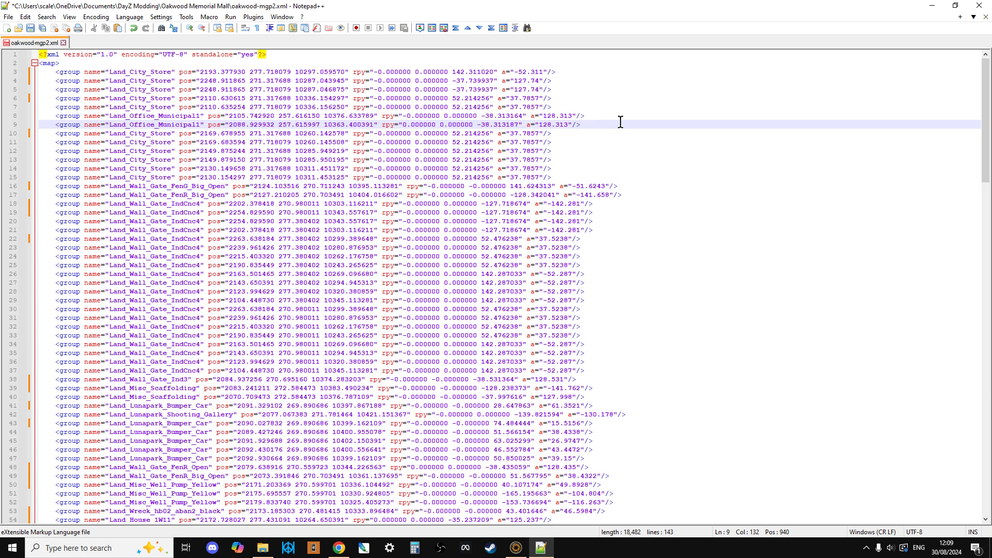